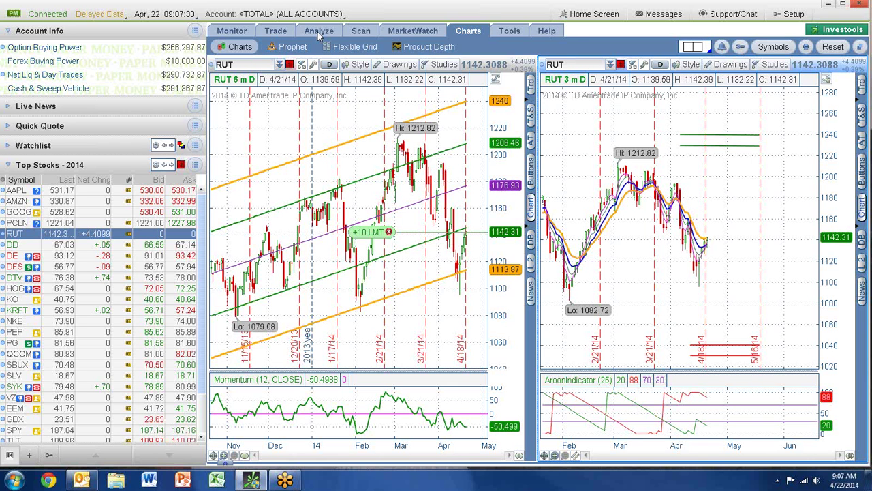
# - Show the RUT iron condor's Analyze risk profile, panned to include the 1076.16 and 1203.45 price slices
pyautogui.click(319, 32)
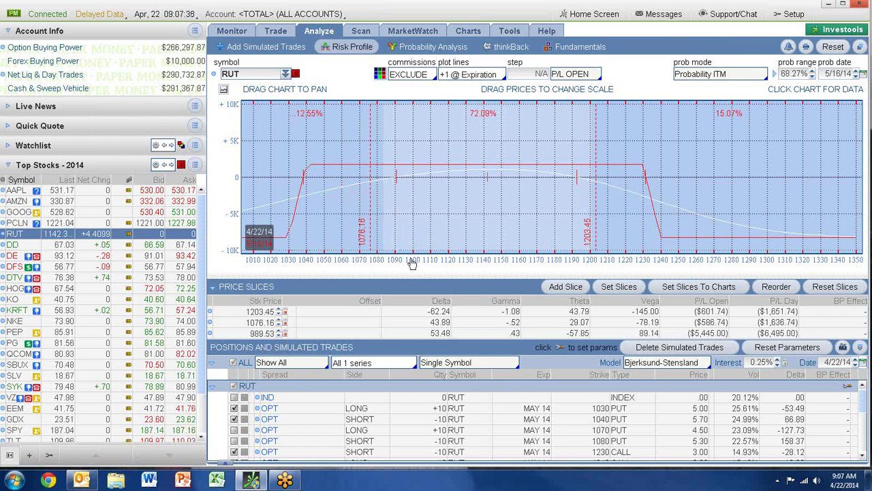
pyautogui.moveTo(434, 220)
pyautogui.mouseDown()
pyautogui.moveTo(468, 220)
pyautogui.moveTo(325, 217)
pyautogui.mouseUp()
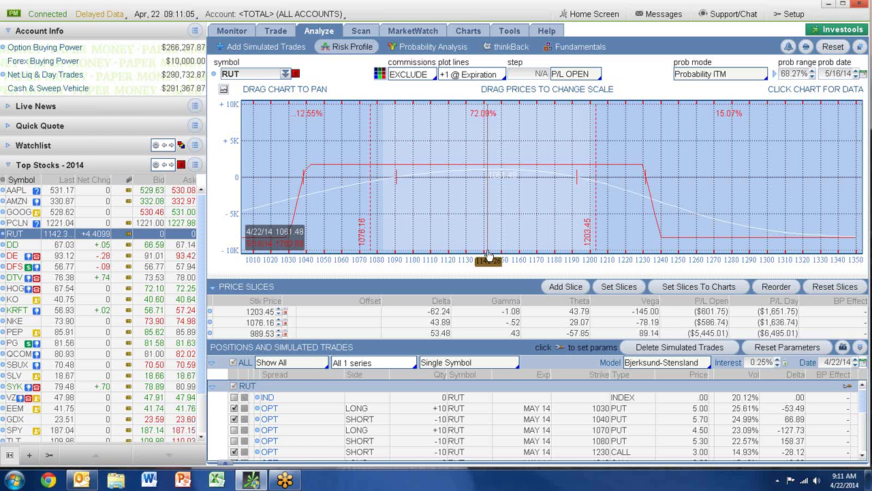
pyautogui.click(275, 31)
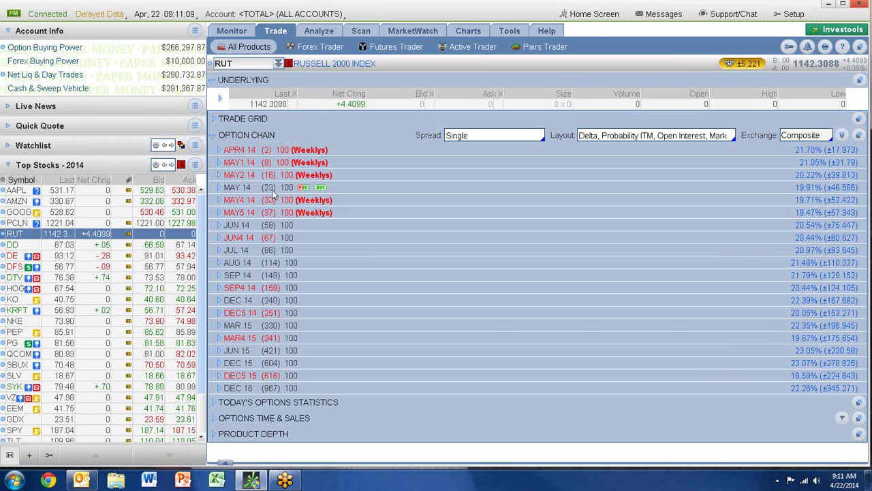
pyautogui.click(319, 31)
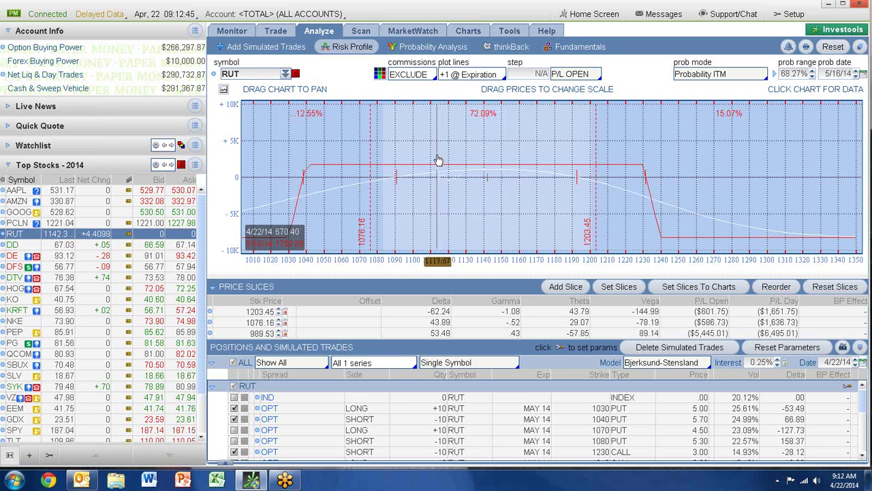
pyautogui.click(468, 30)
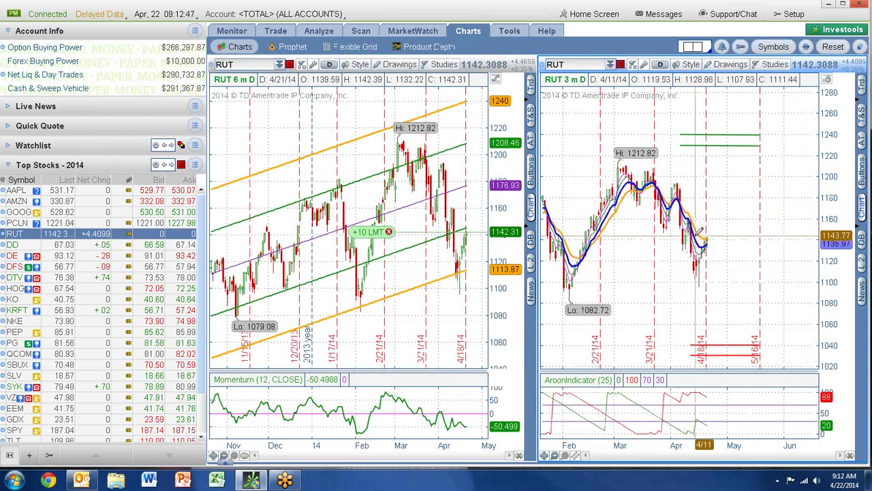